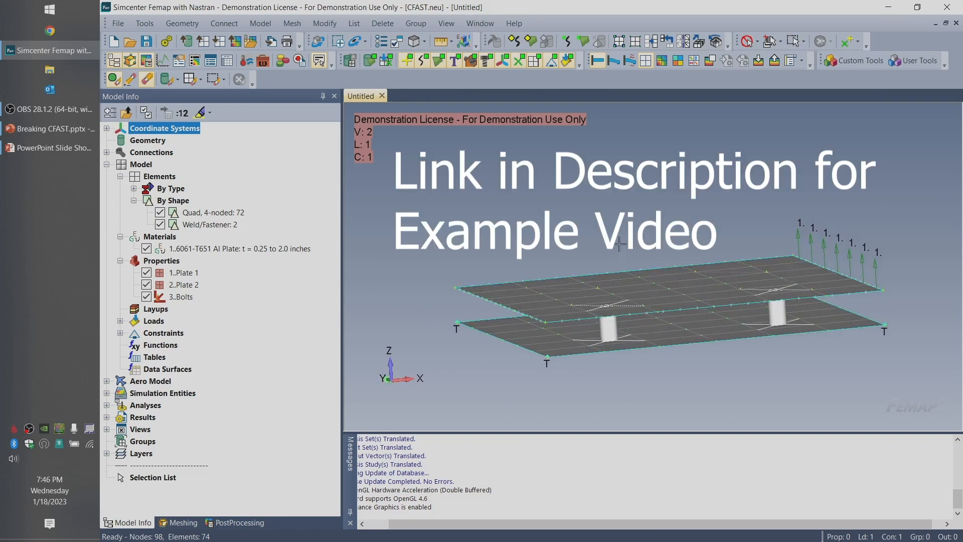
Delete the mesh on both plate surfaces, keeping the properties, materials and meshing attributes that are no longer referenced
middle_drag(641, 229, 620, 222)
middle_drag(621, 262, 588, 193)
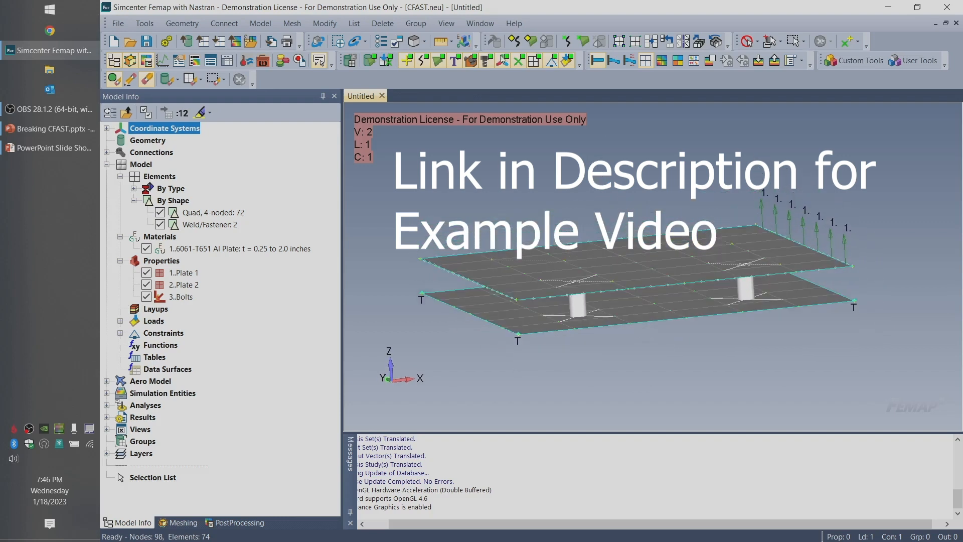
click(382, 23)
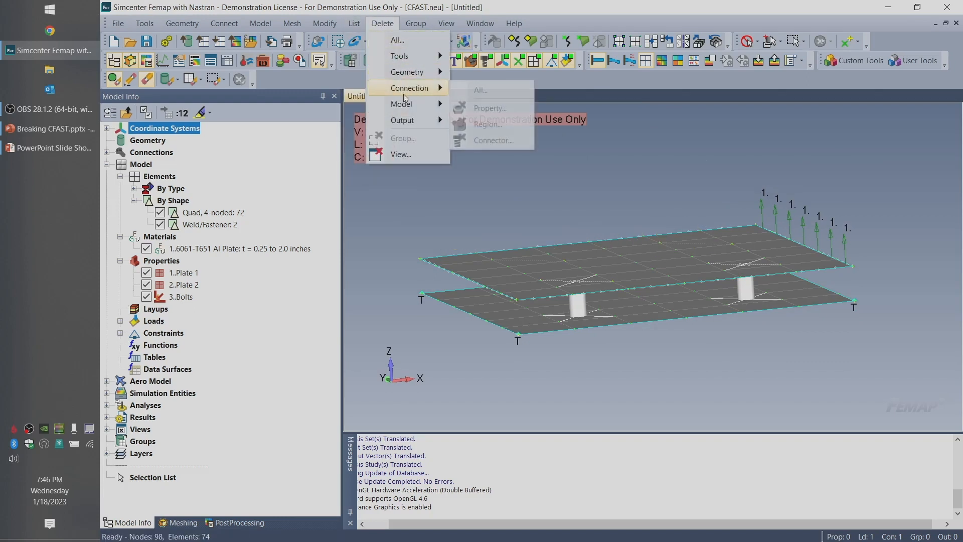
mouse_move(418, 74)
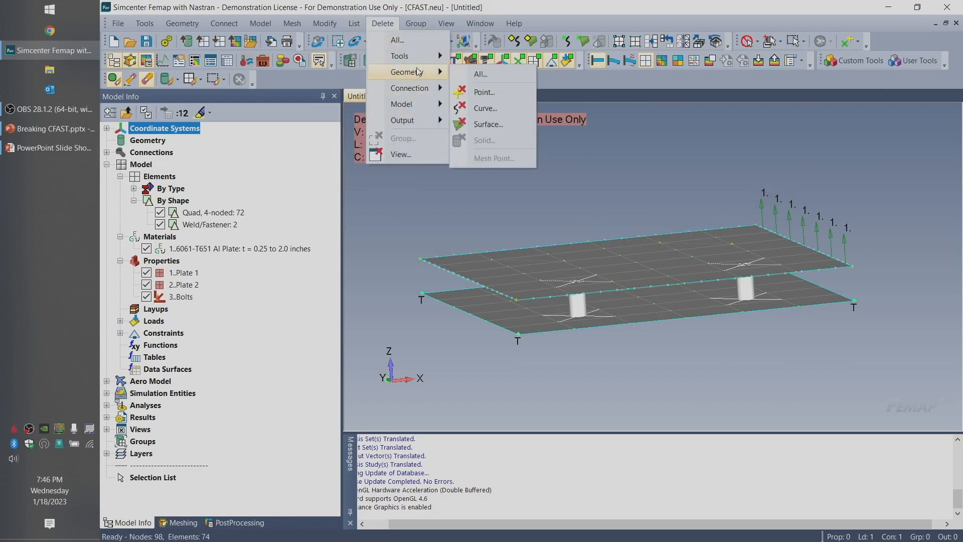
mouse_move(412, 102)
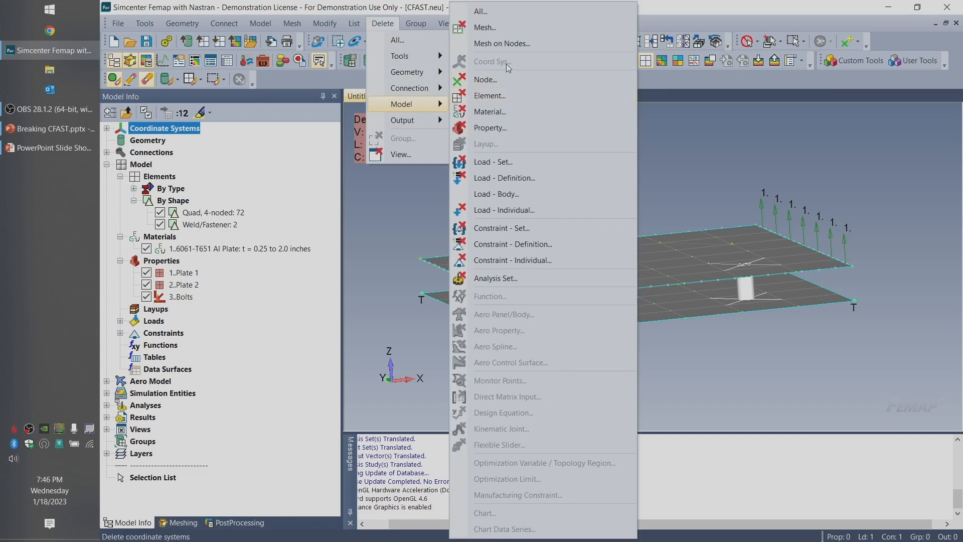
click(485, 27)
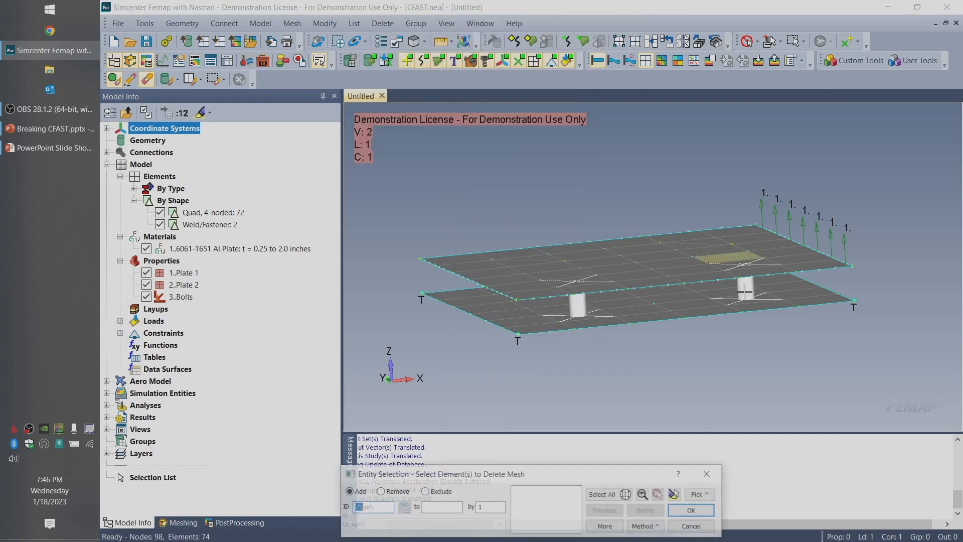
click(652, 526)
click(671, 453)
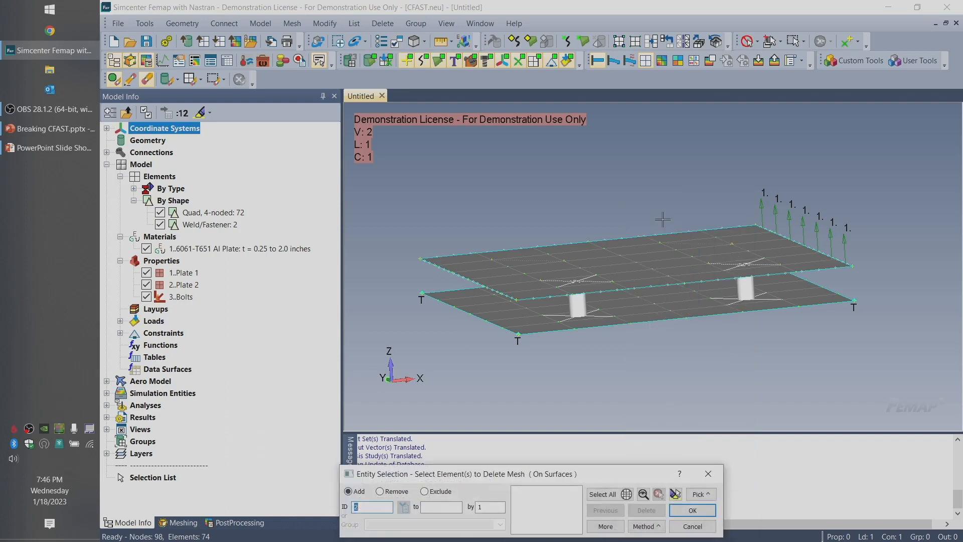
click(650, 257)
click(659, 315)
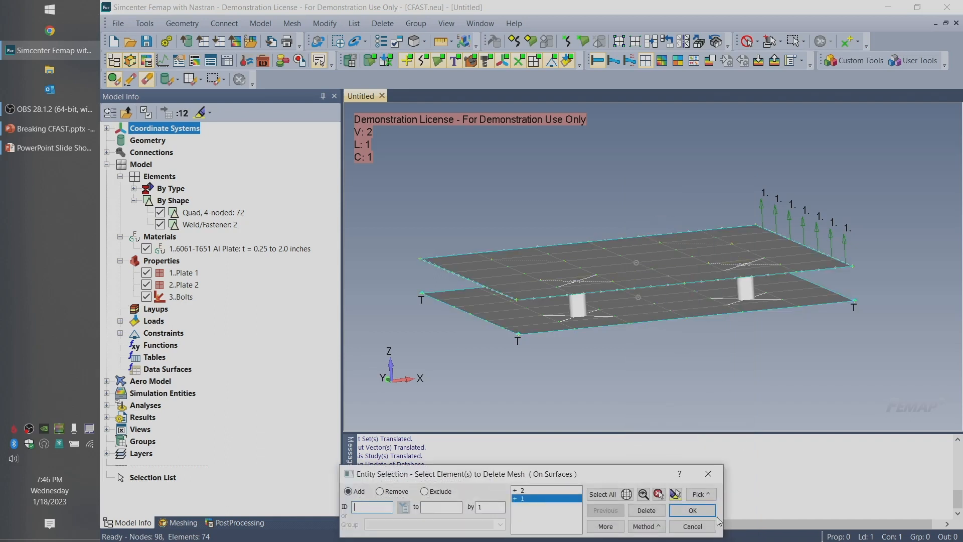
click(693, 510)
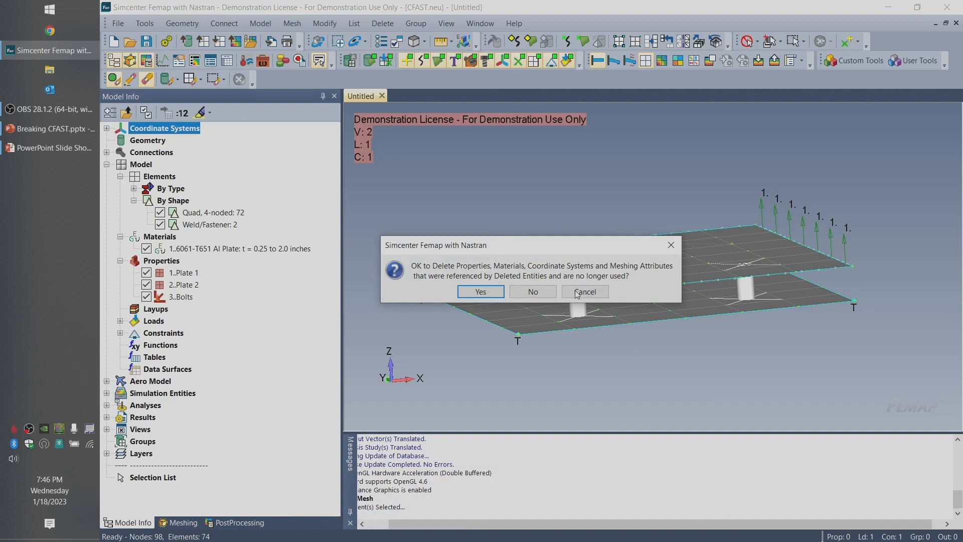
click(532, 292)
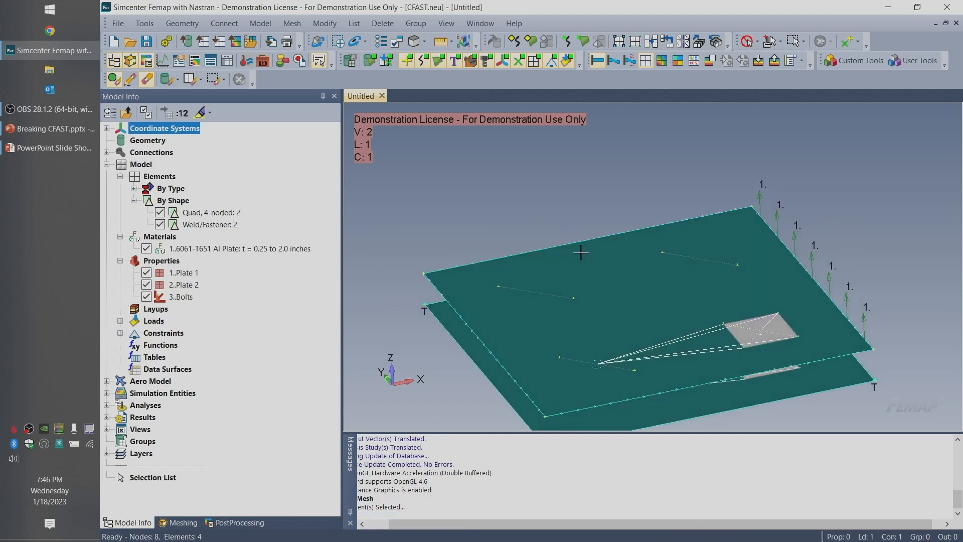
Examine the fasteners and the quad elements attached to them between the two plates from several angles, and read the message log
middle_drag(640, 279, 681, 301)
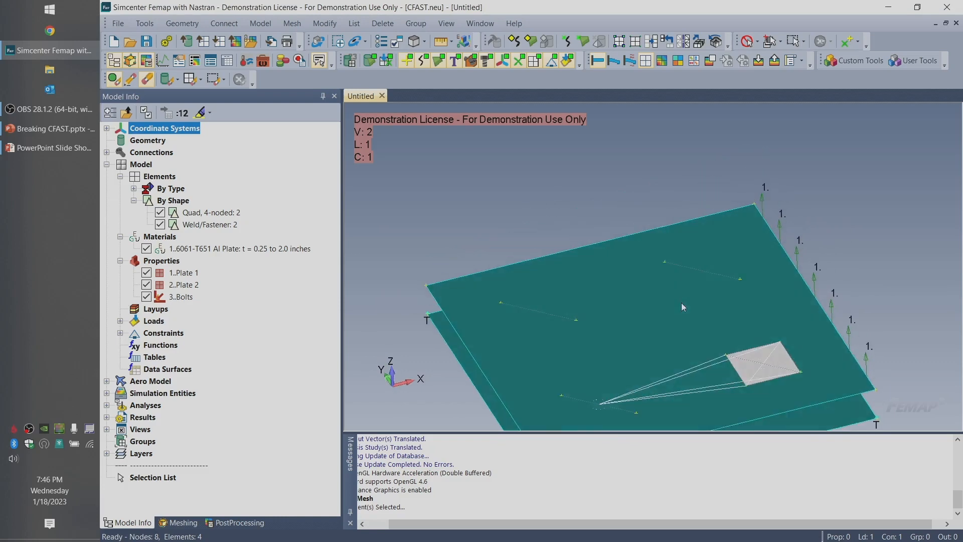
middle_drag(690, 346, 732, 244)
middle_drag(765, 291, 752, 334)
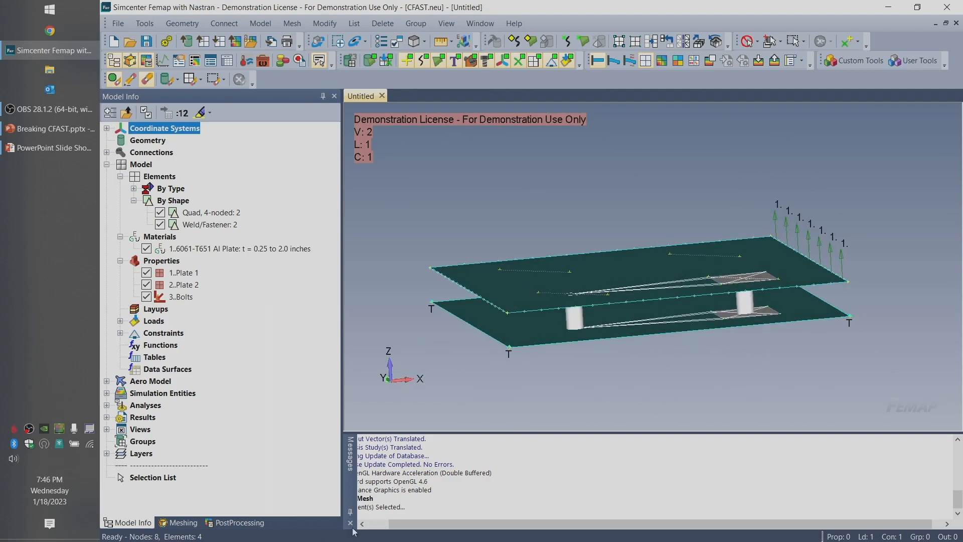
click(387, 525)
middle_drag(743, 266, 766, 322)
middle_drag(635, 366, 678, 318)
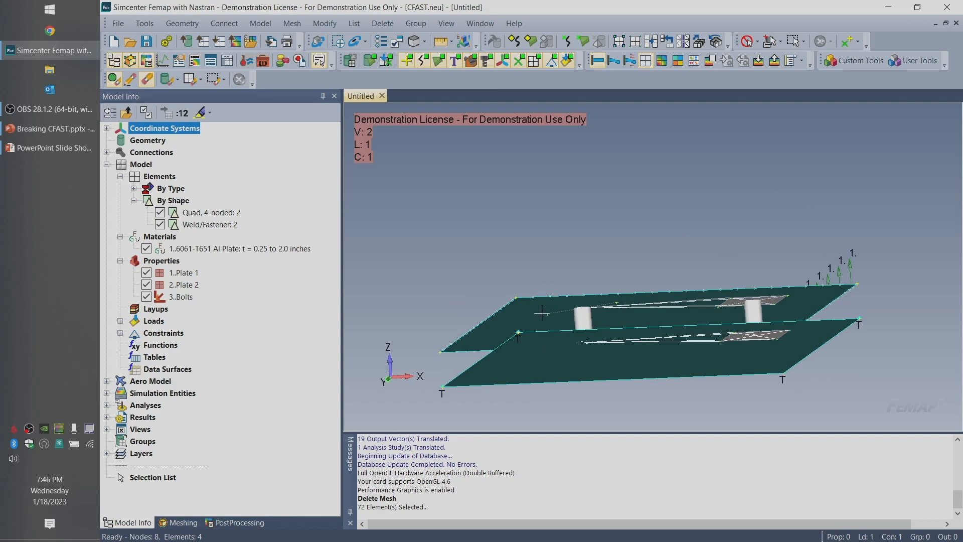
middle_drag(600, 317, 606, 337)
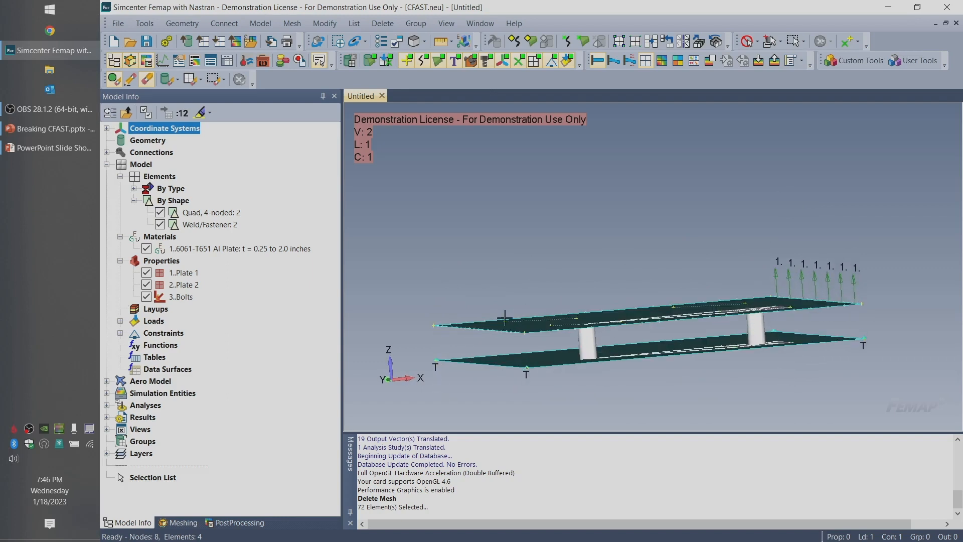
middle_drag(550, 355, 575, 393)
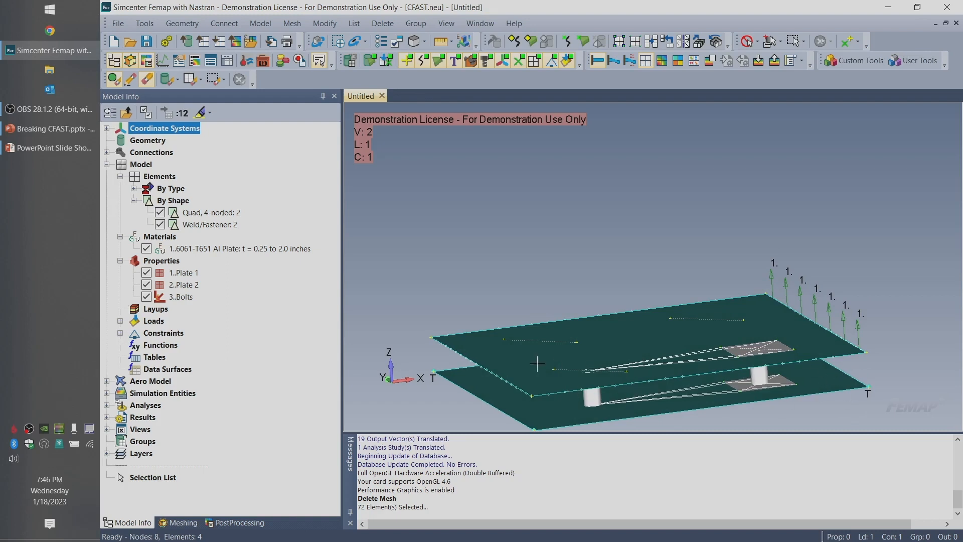
middle_drag(671, 357, 623, 372)
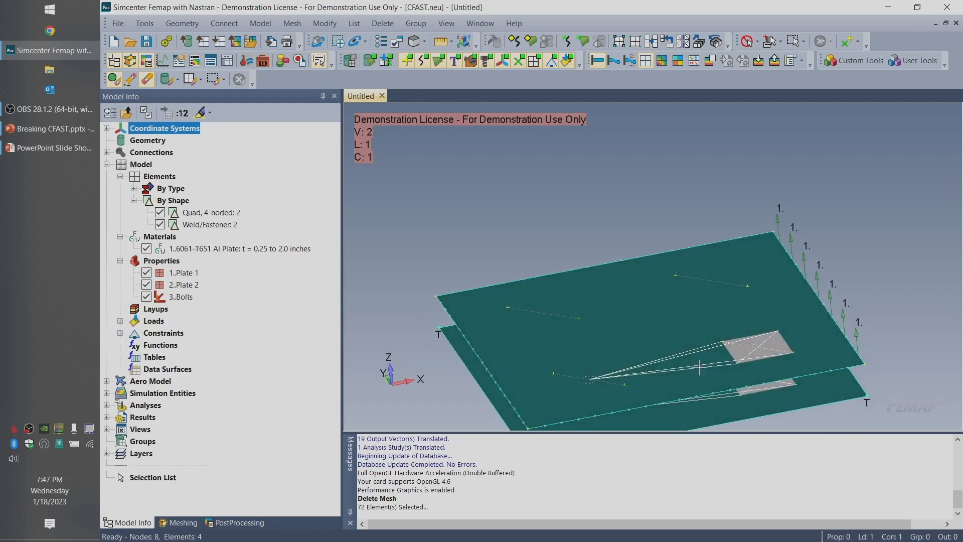
middle_drag(688, 372, 627, 261)
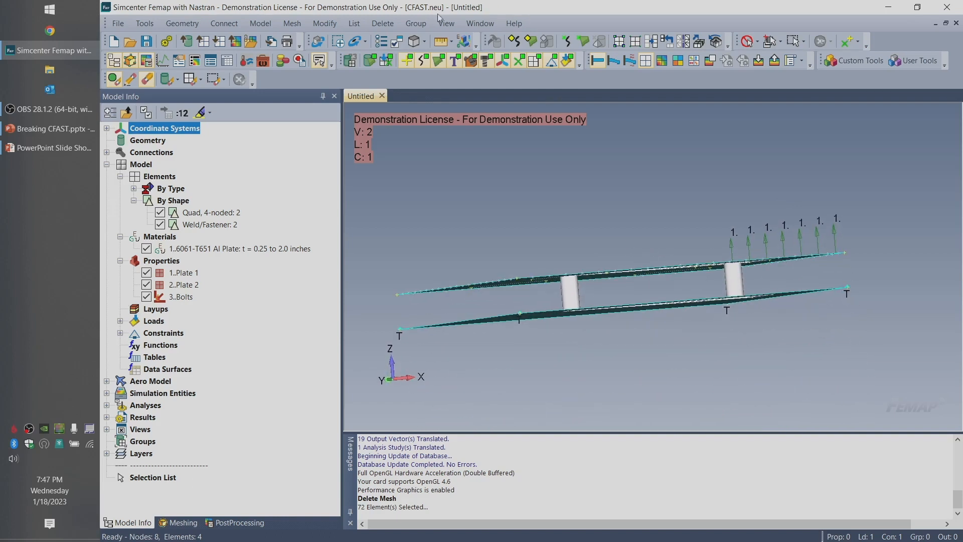
click(391, 21)
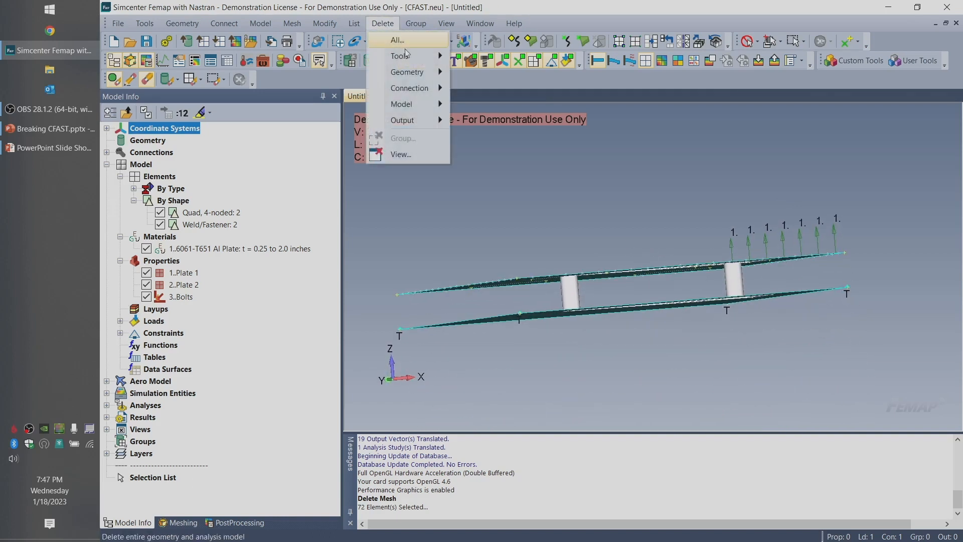
mouse_move(426, 103)
click(489, 95)
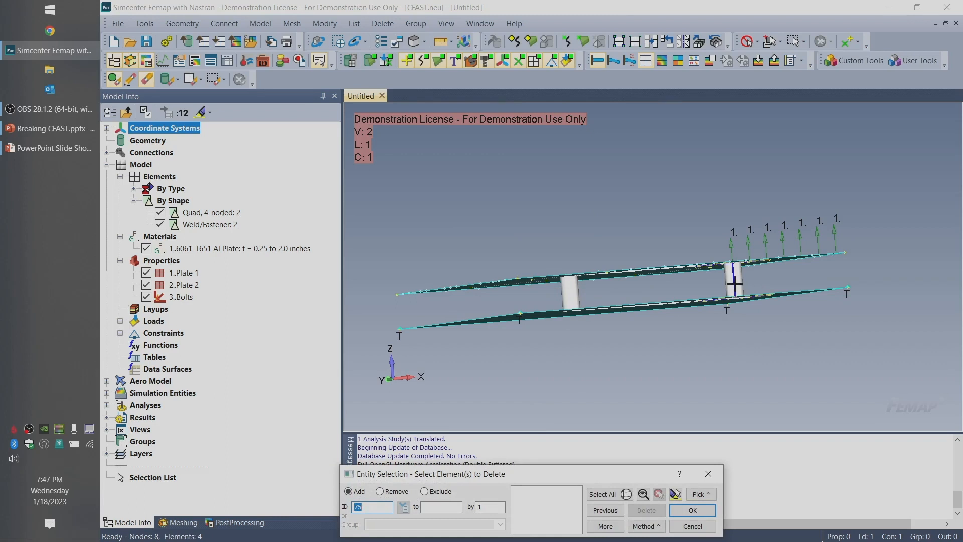
click(734, 286)
middle_drag(807, 278, 782, 331)
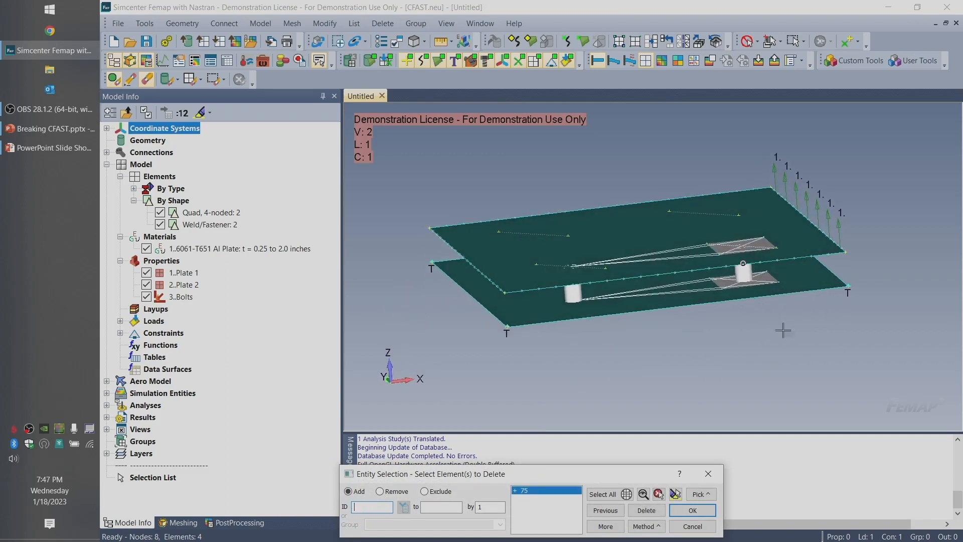
click(693, 526)
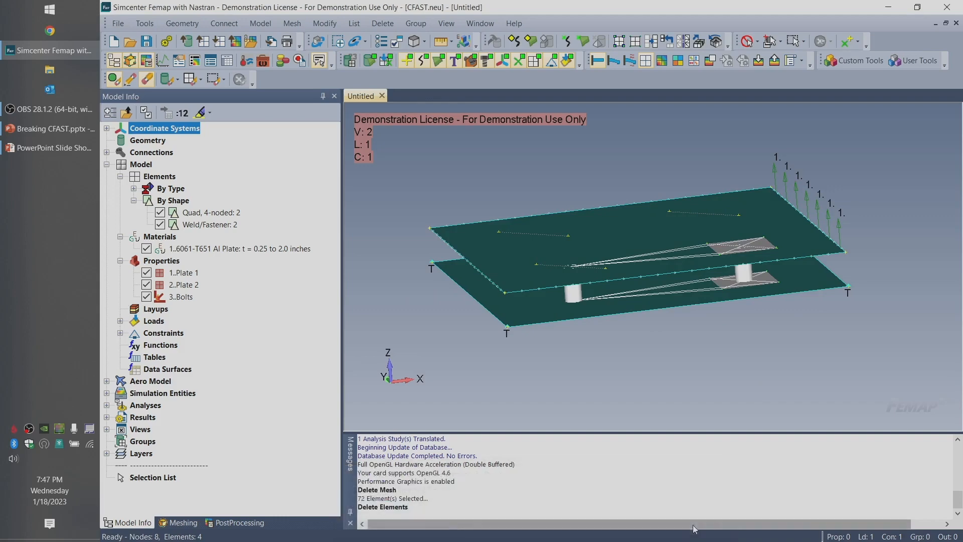
Undo the last element deletion command and the mesh deletion on both plates
click(144, 23)
click(165, 41)
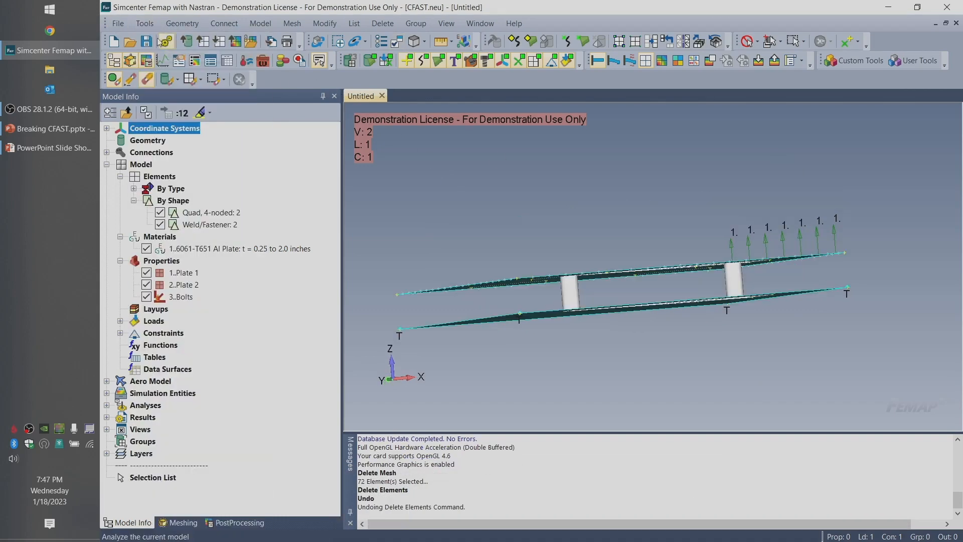
click(145, 23)
click(151, 37)
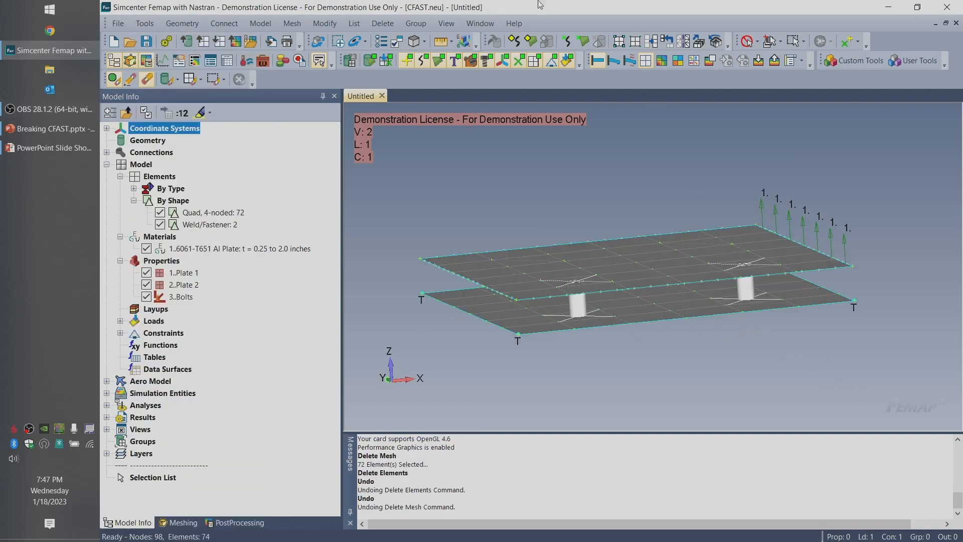
click(382, 23)
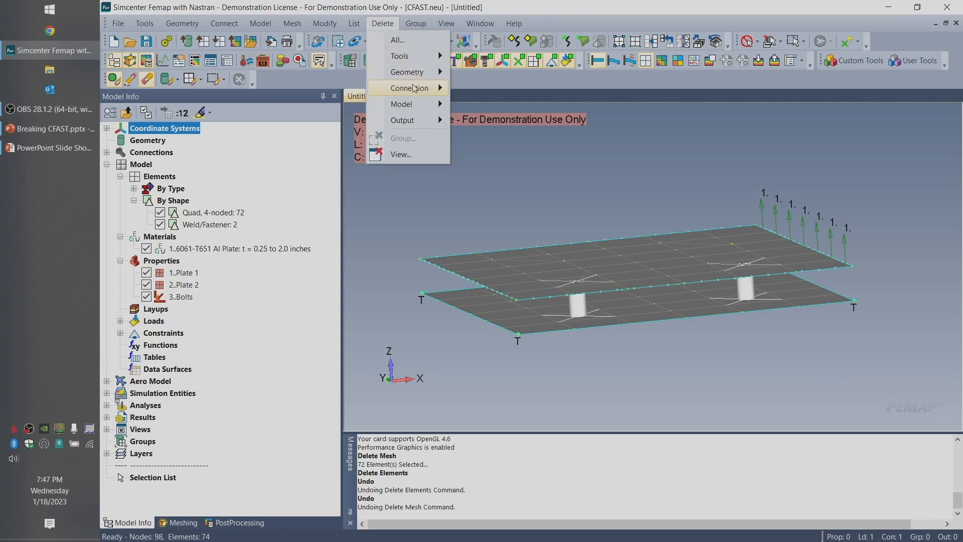
mouse_move(407, 104)
click(519, 102)
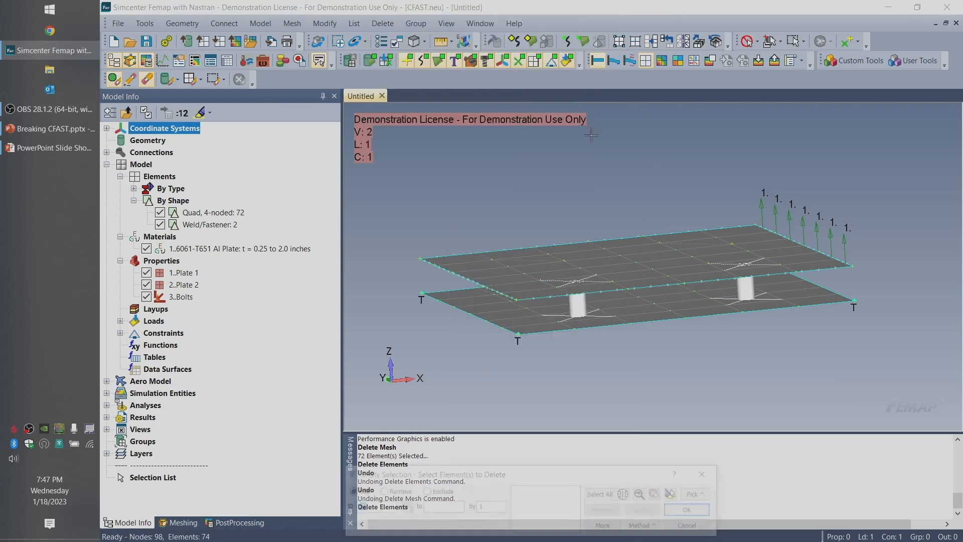
click(748, 283)
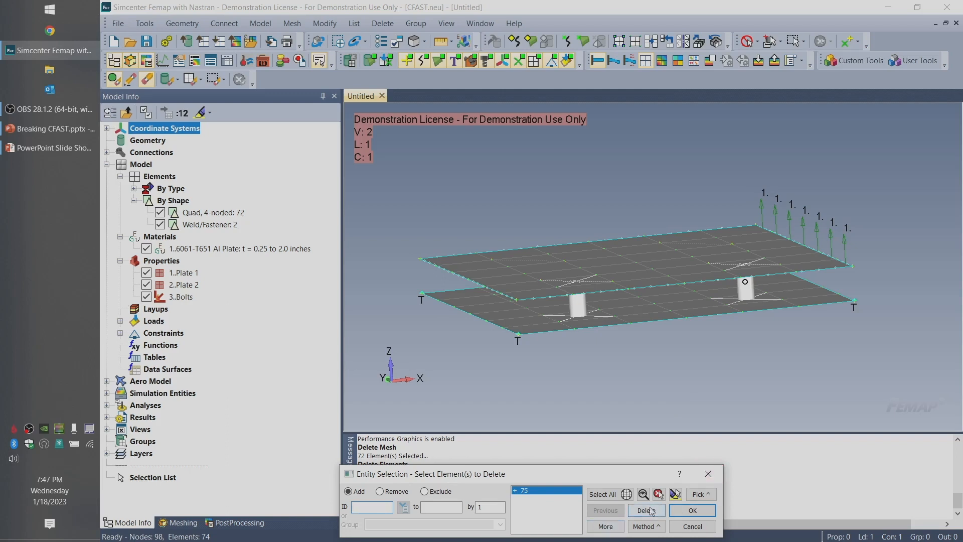
click(647, 510)
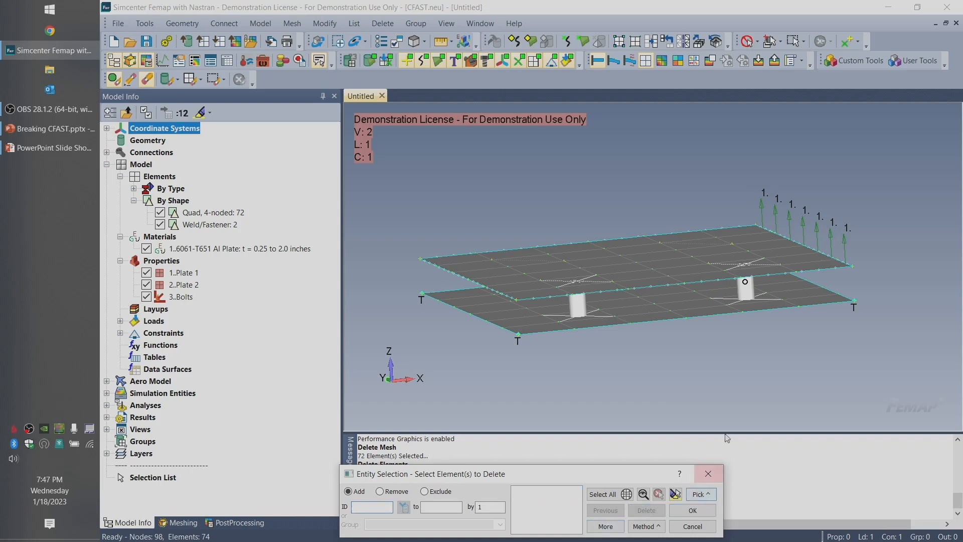
middle_drag(742, 317, 741, 383)
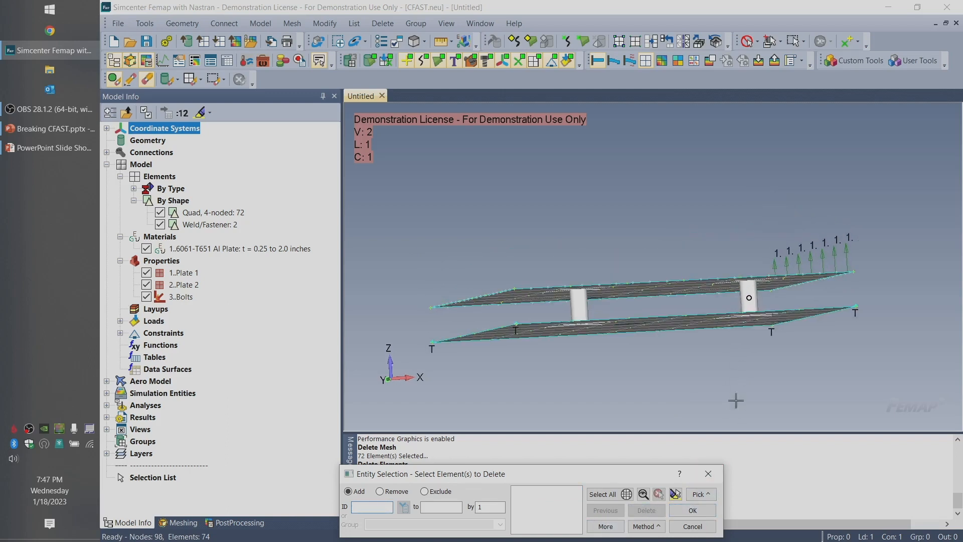
click(693, 511)
Delete the fastener element nearest the loaded edge of the plates, leaving the other fastener and the plate meshes in place
middle_drag(680, 280, 683, 310)
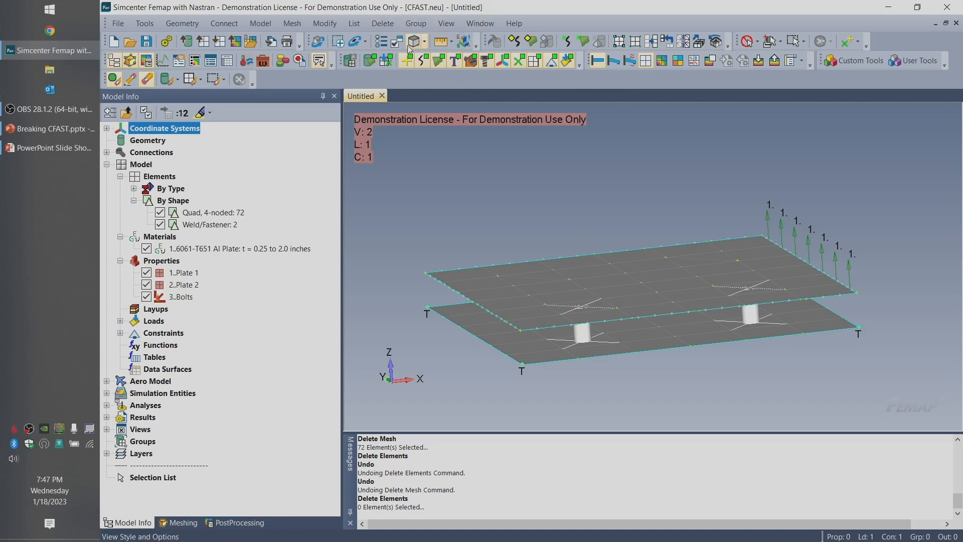
click(382, 23)
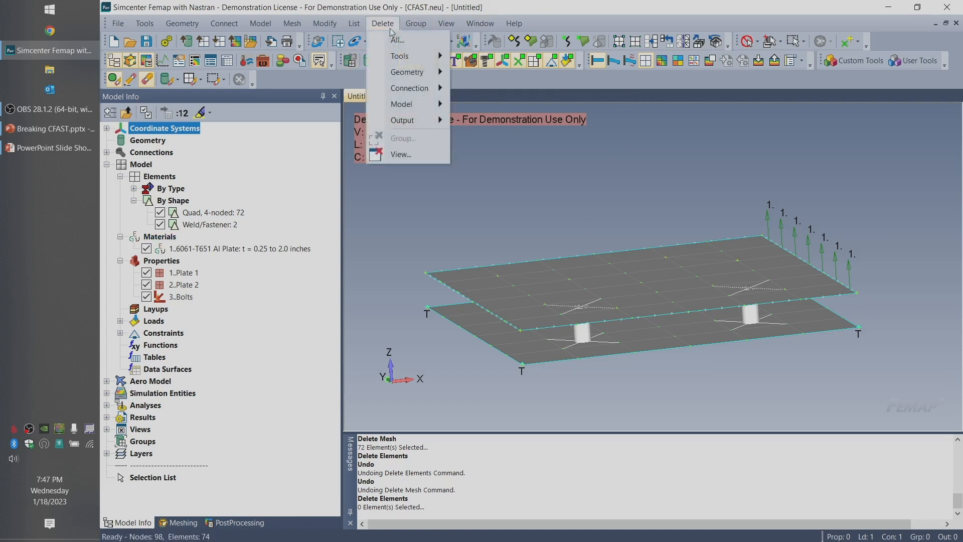
mouse_move(415, 74)
mouse_move(412, 104)
click(517, 97)
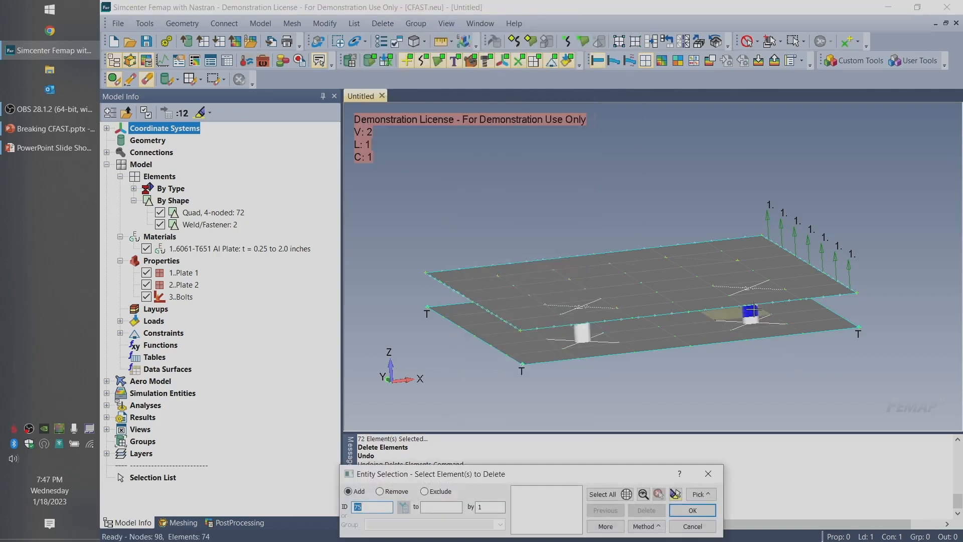
middle_drag(765, 339, 760, 307)
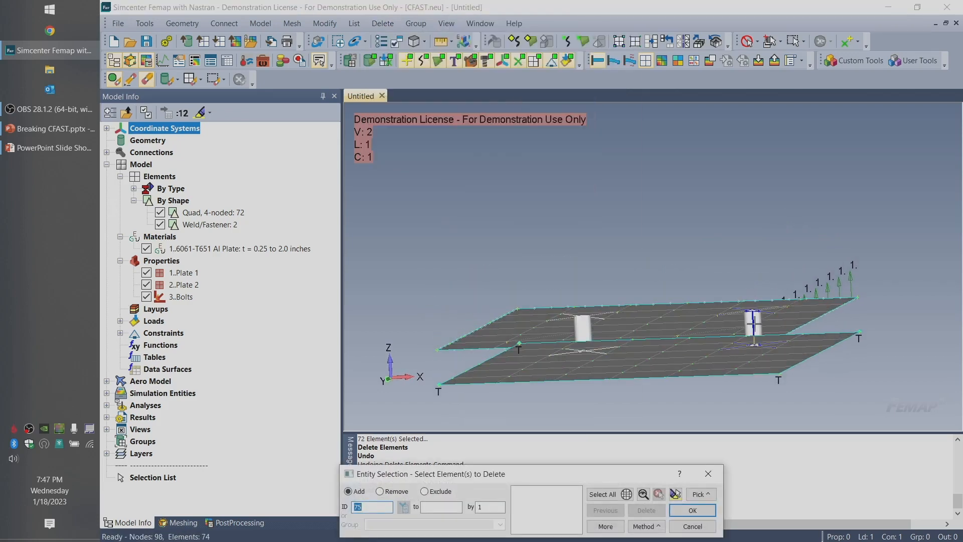
click(754, 326)
middle_drag(754, 326, 652, 365)
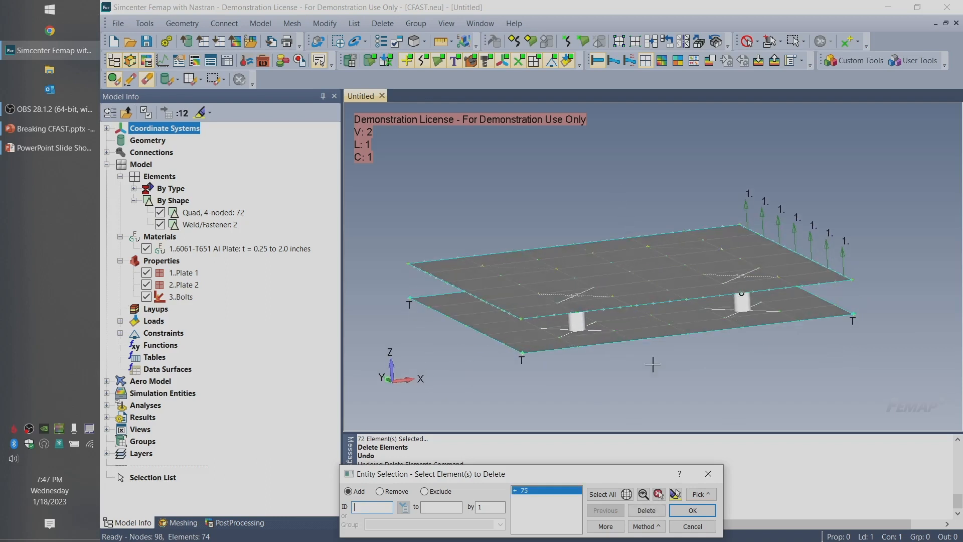
click(692, 510)
click(582, 293)
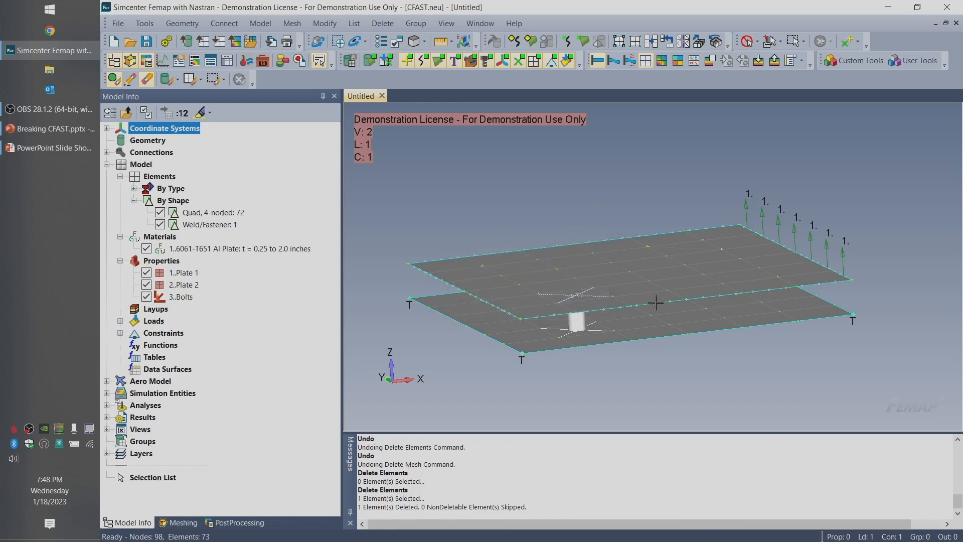
middle_drag(655, 303, 654, 296)
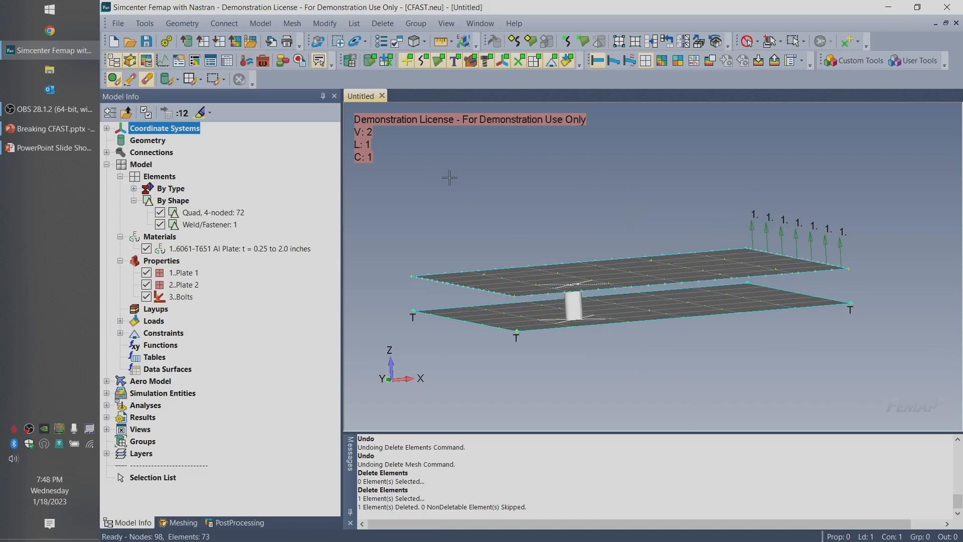
middle_drag(580, 319, 509, 242)
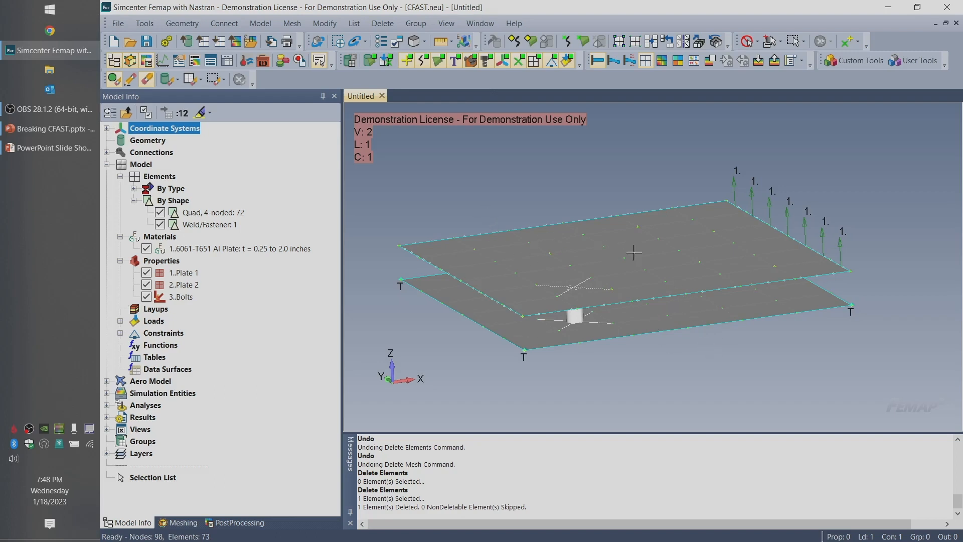
Delete the mesh on both plate surfaces, selecting the elements by the surfaces they lie on
click(383, 23)
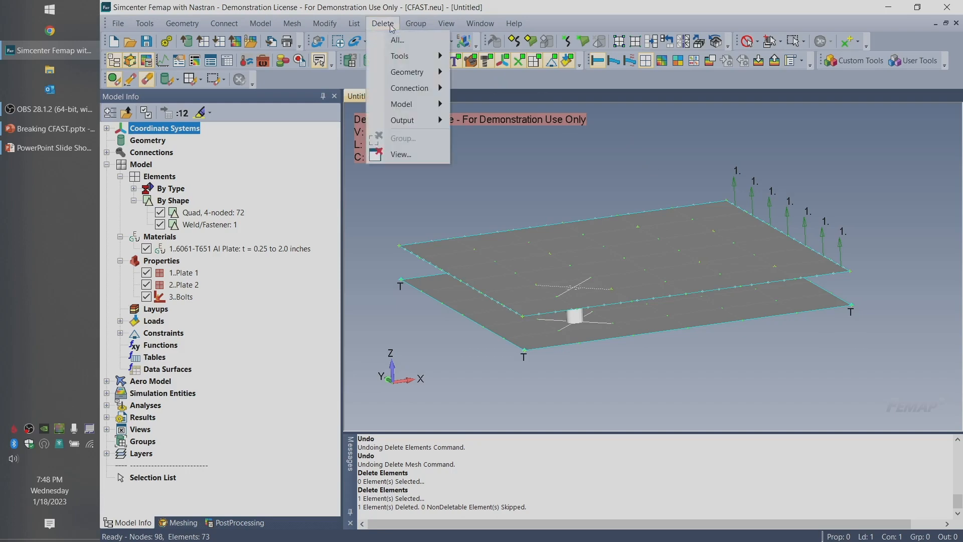
mouse_move(424, 104)
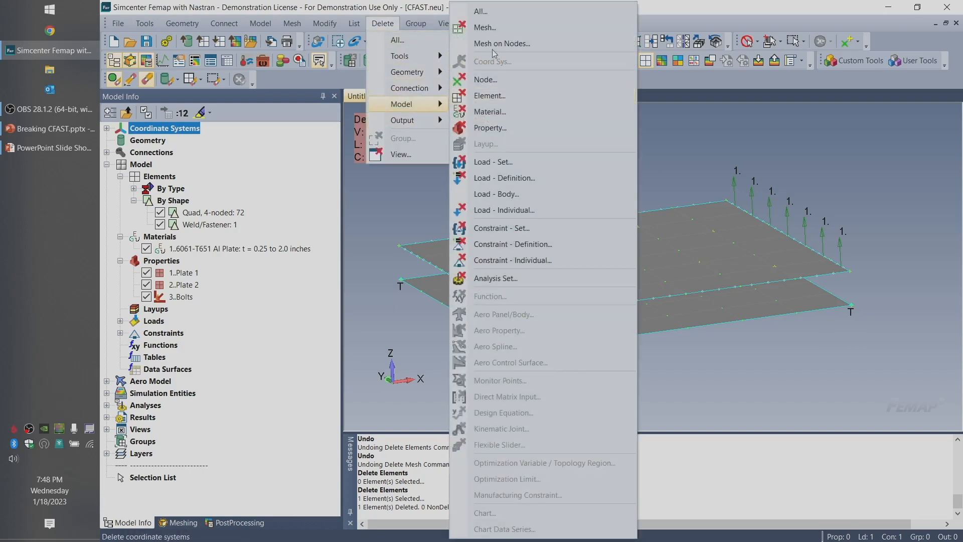
click(504, 28)
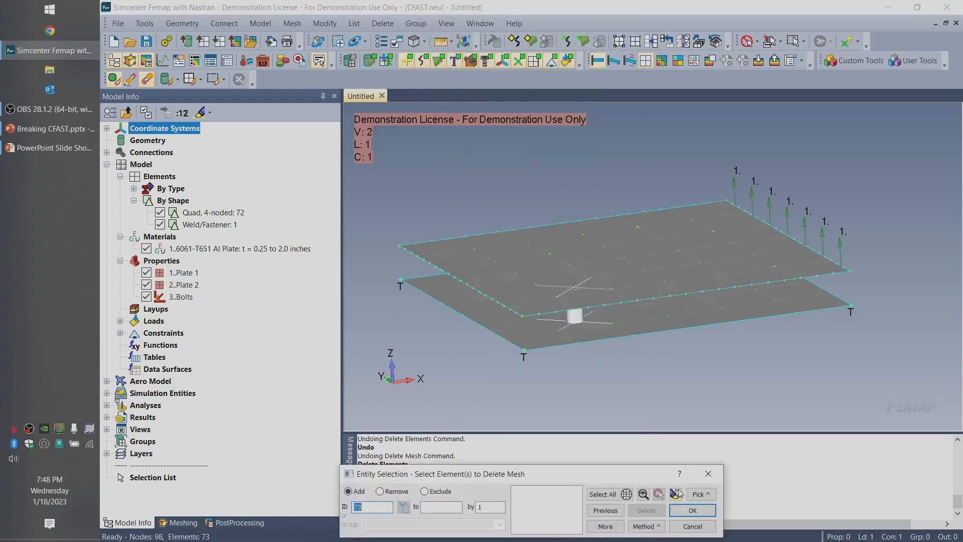
click(652, 526)
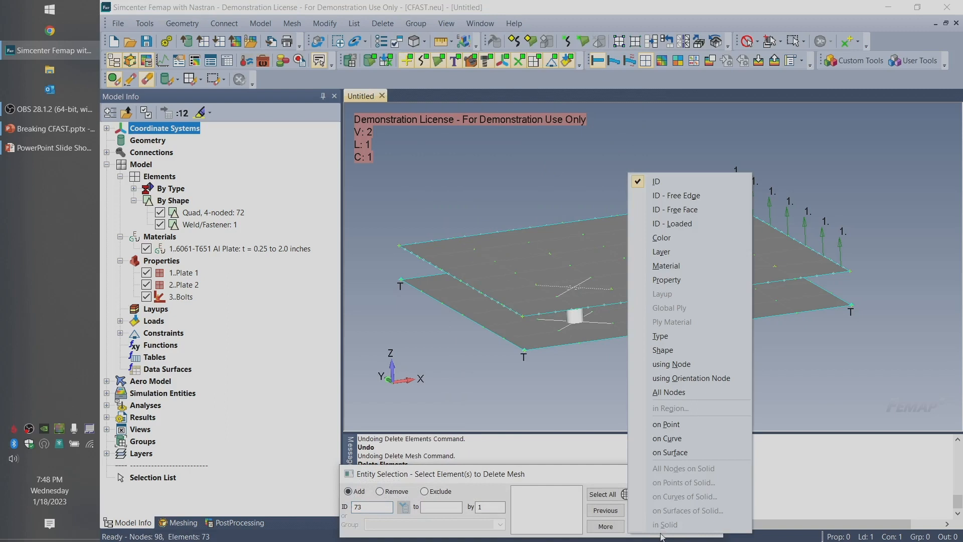
click(680, 456)
click(668, 262)
click(669, 307)
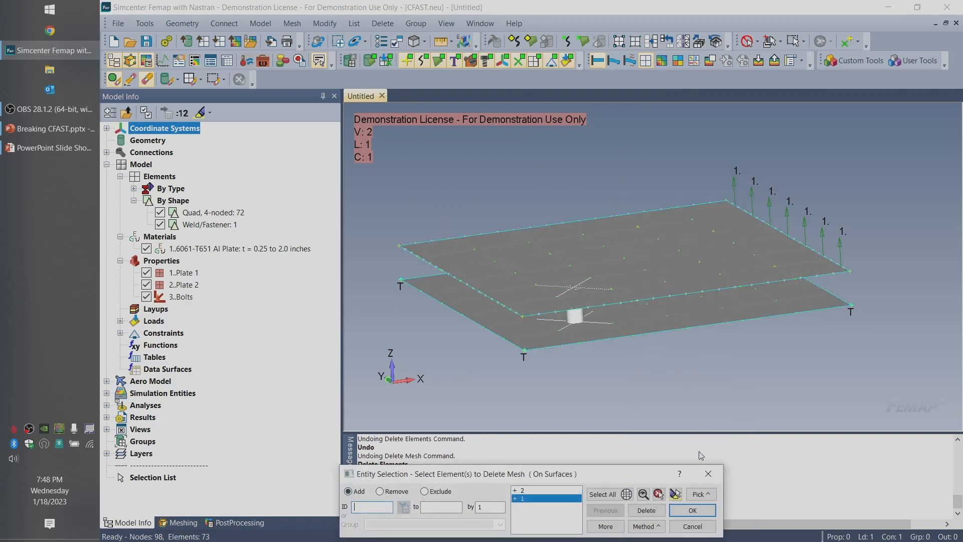
click(697, 511)
click(514, 290)
Look for the remaining Weld/Fastener element by highlighting it in the model view and viewing the plates from several angles
middle_drag(542, 296, 666, 350)
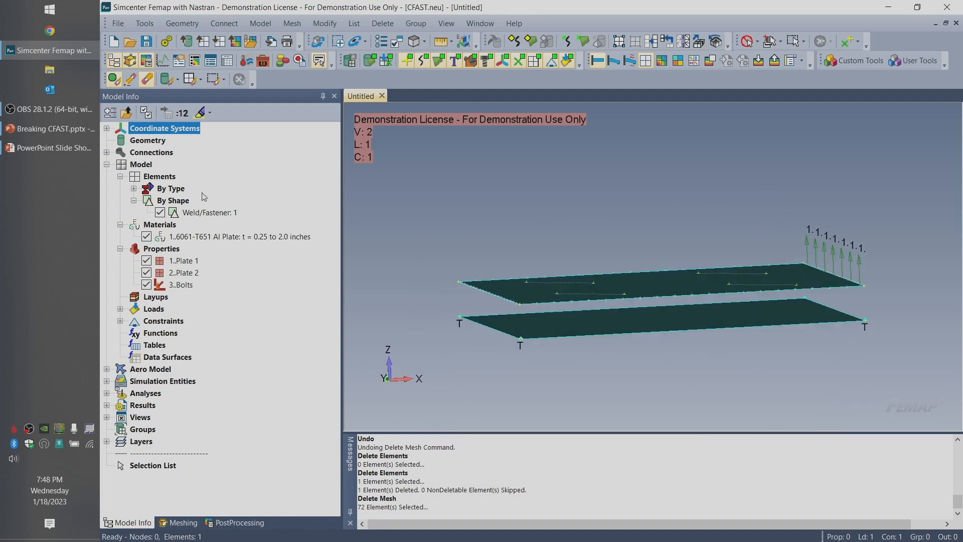
click(211, 214)
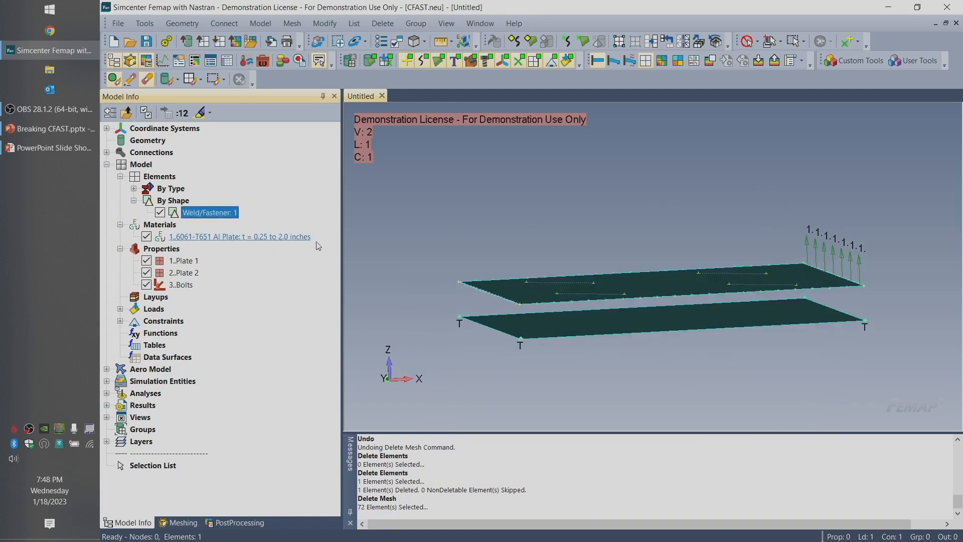
click(201, 114)
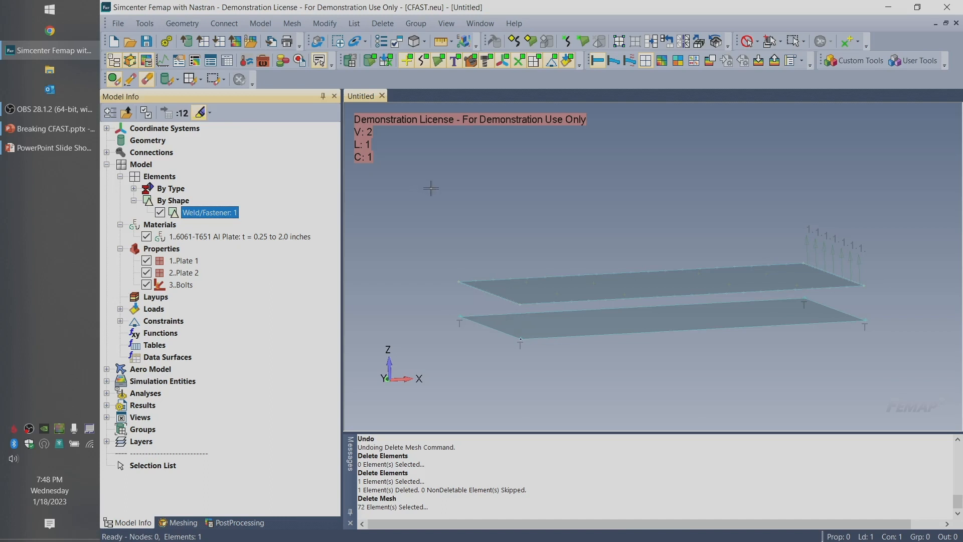
middle_drag(388, 220, 481, 190)
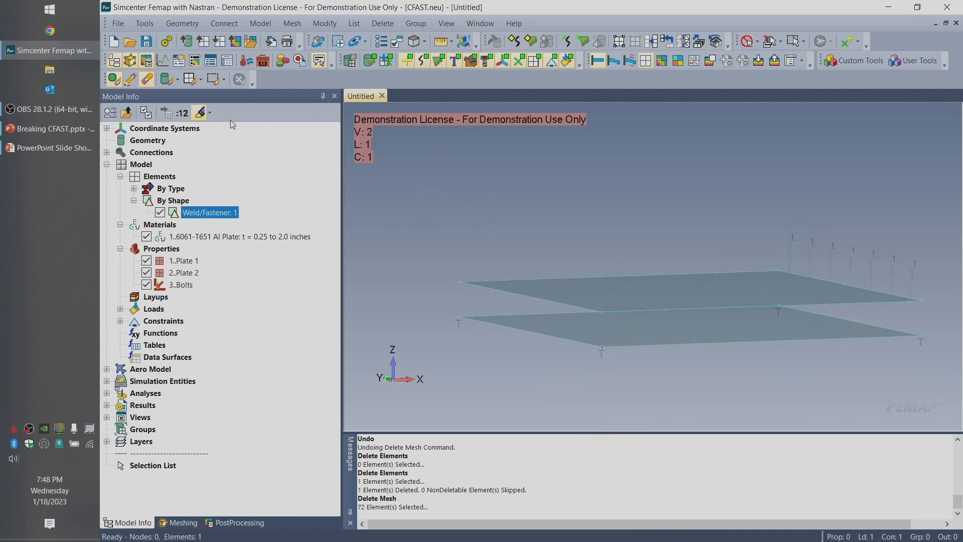
click(186, 114)
click(186, 113)
click(202, 114)
middle_drag(670, 240, 658, 211)
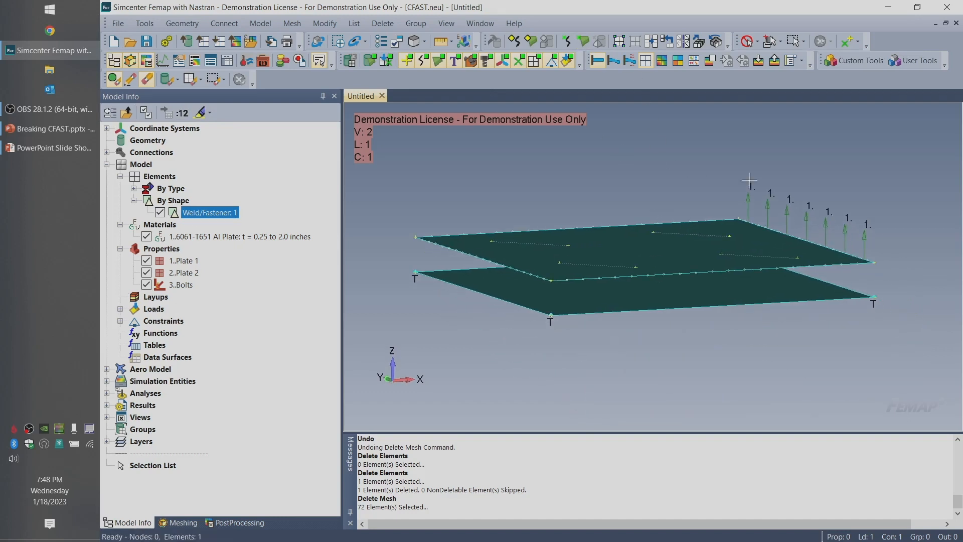
Run the Weld-Fastener Element Check custom meshing tool with the Standard check type, listing failed elements and creating groups
click(861, 61)
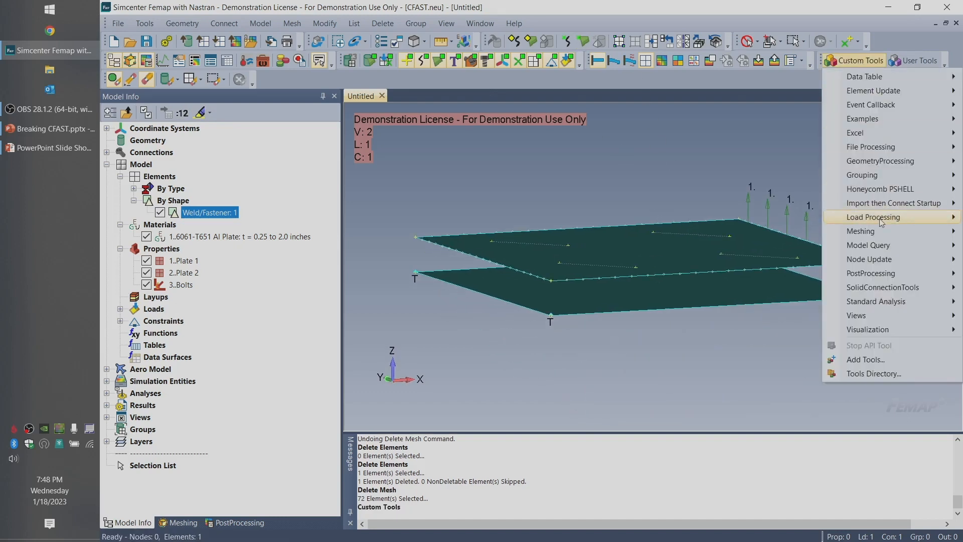
mouse_move(876, 231)
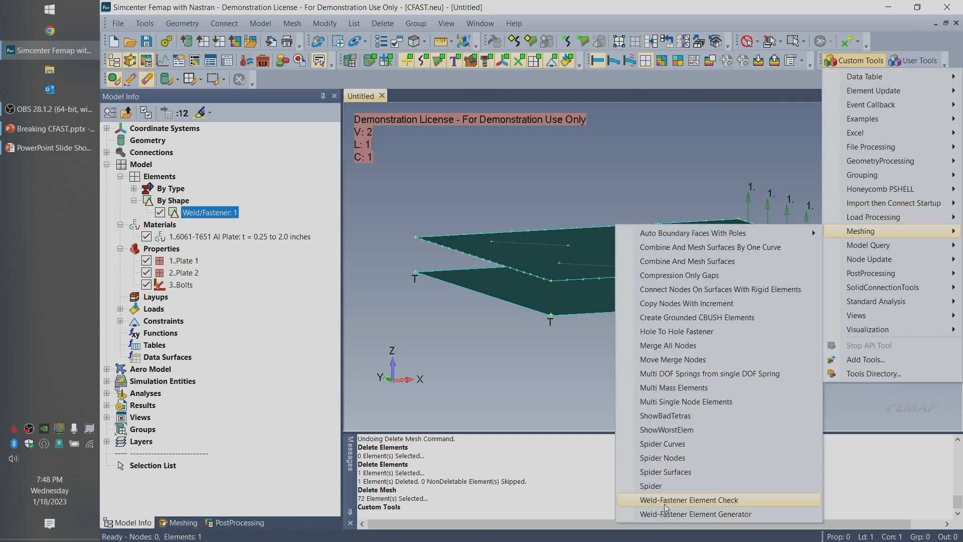
click(701, 500)
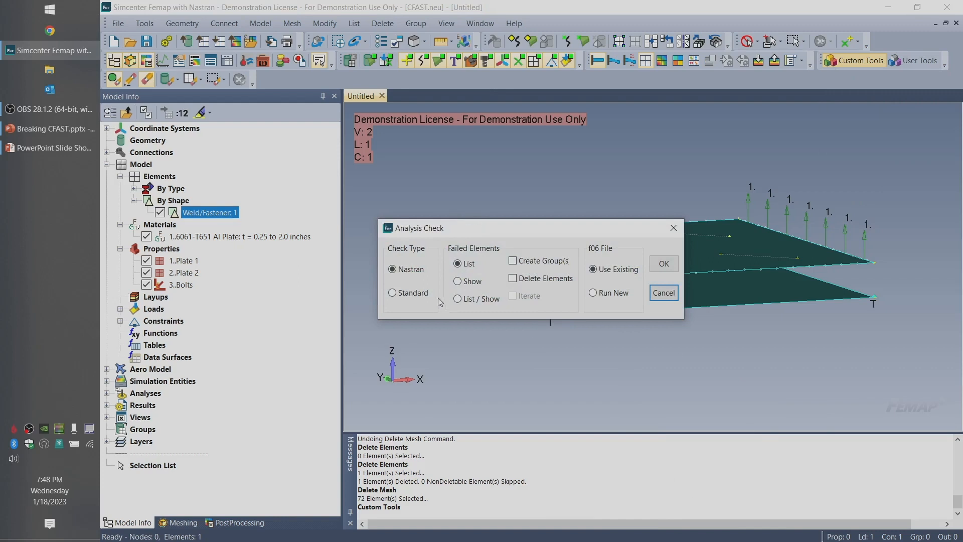
click(408, 296)
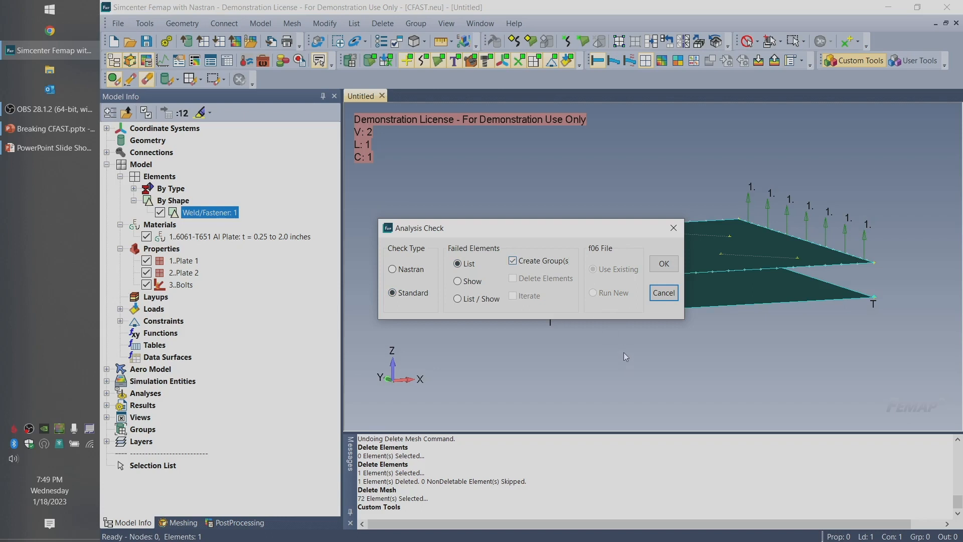
click(663, 264)
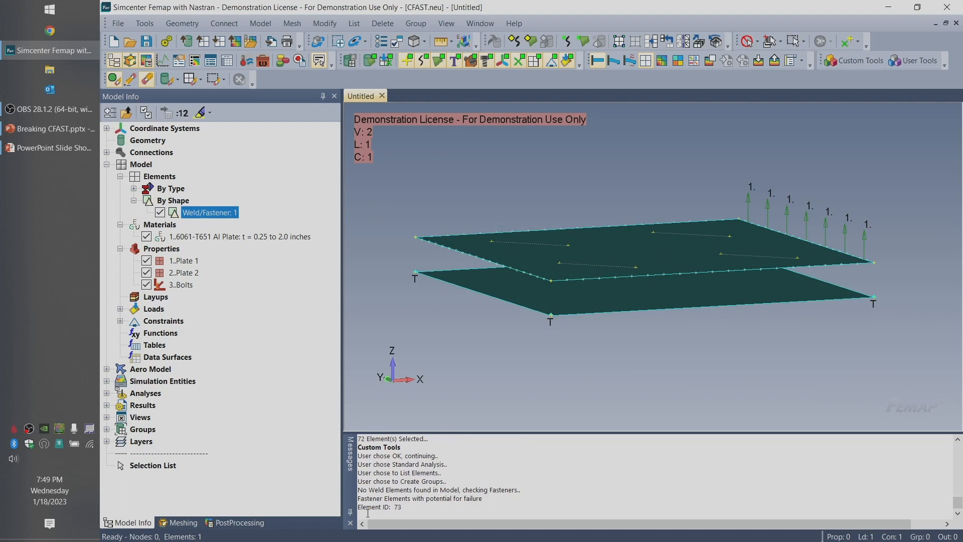
Examine the fastener element ID reported in the message log and the group created by the check in the model tree
drag(360, 507, 417, 506)
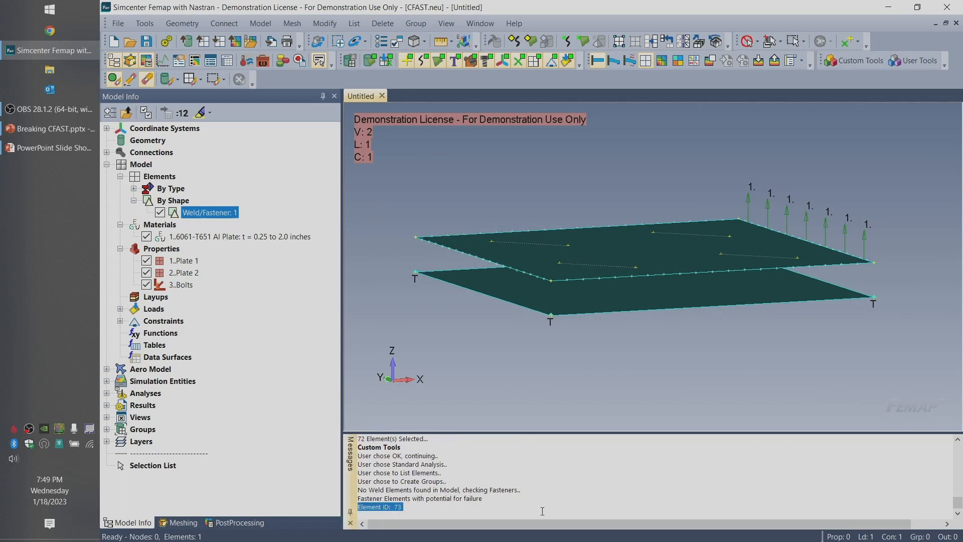
mouse_move(621, 300)
middle_down()
mouse_move(624, 280)
mouse_move(614, 307)
middle_up()
click(107, 430)
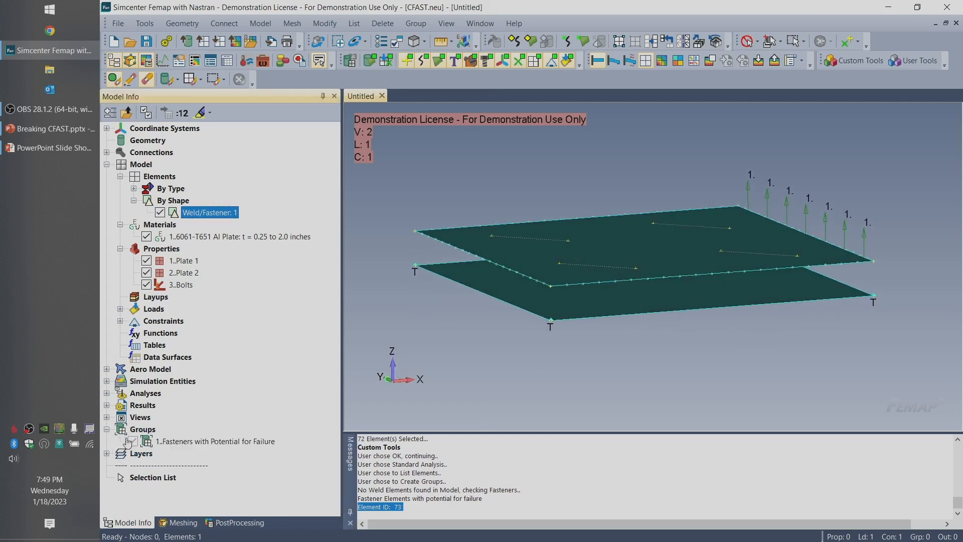
click(316, 442)
mouse_move(515, 366)
middle_down()
mouse_move(523, 355)
mouse_move(516, 384)
middle_up()
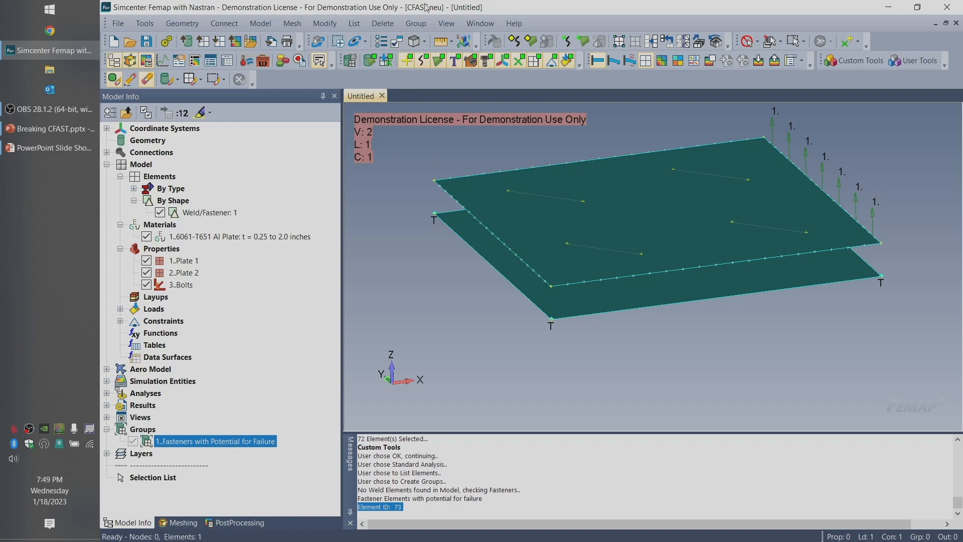
Delete the elements contained in the group "Fasteners with Potential for Failure"
click(383, 24)
mouse_move(416, 104)
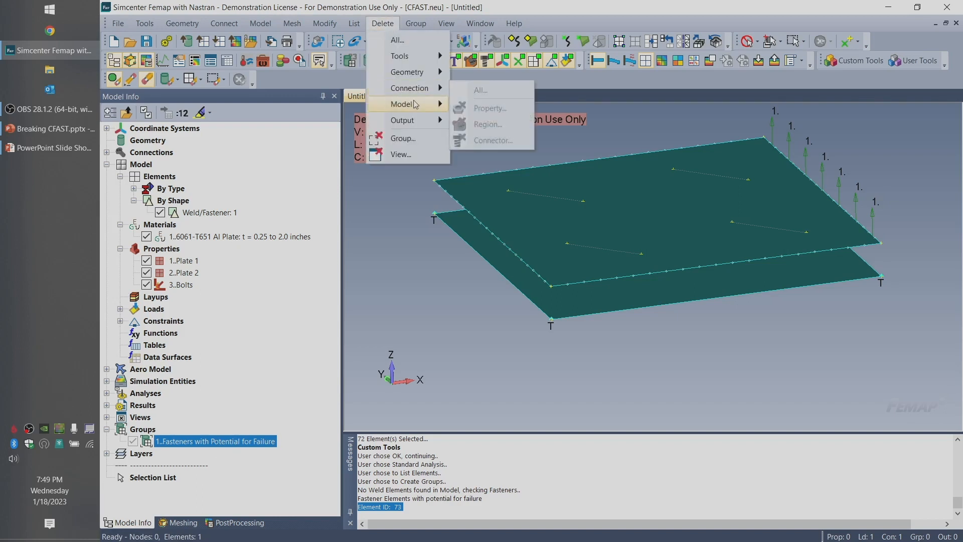
click(524, 97)
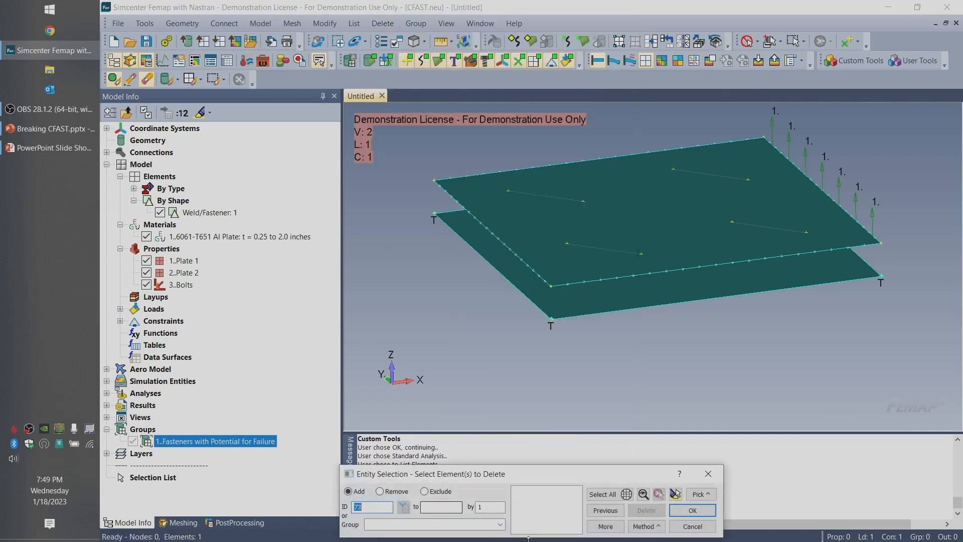
click(493, 522)
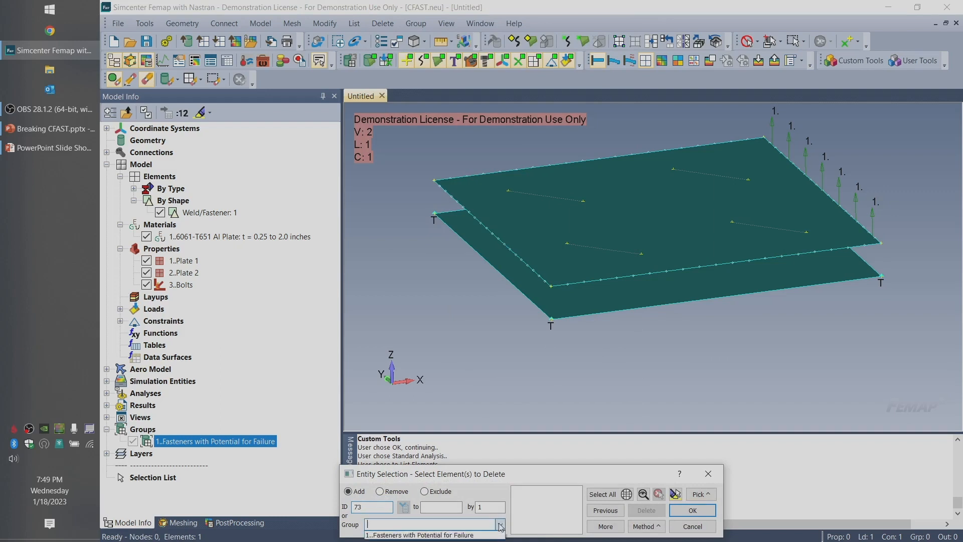
click(469, 535)
drag(549, 472, 540, 398)
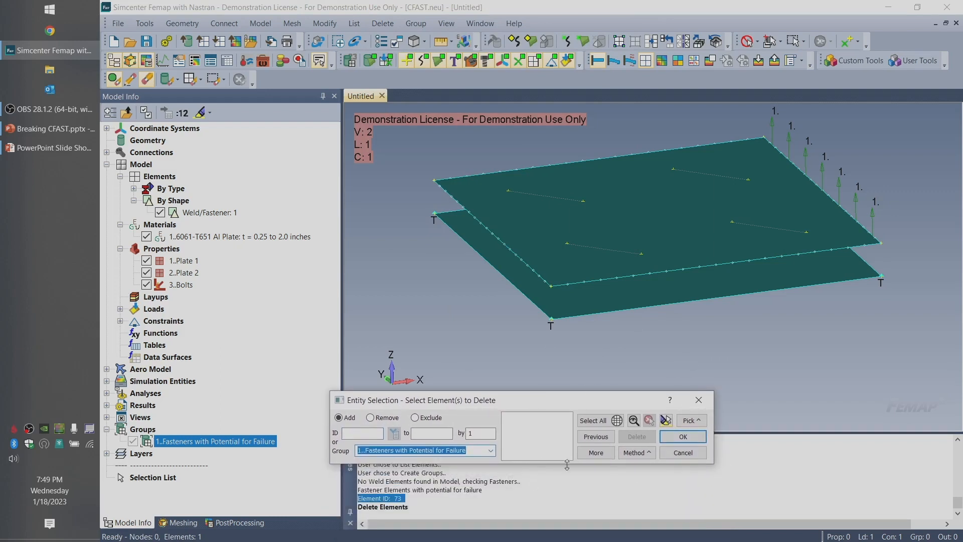
click(611, 454)
click(683, 437)
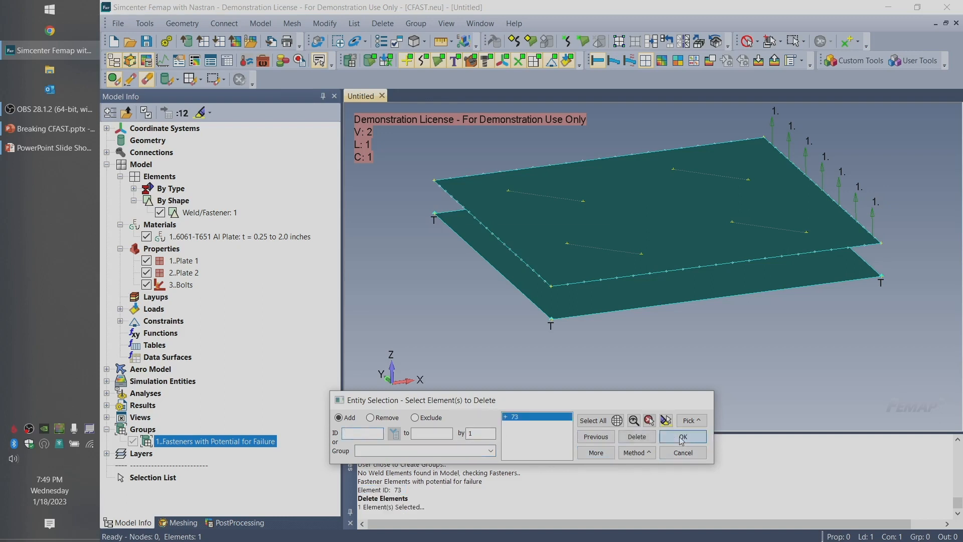
click(584, 293)
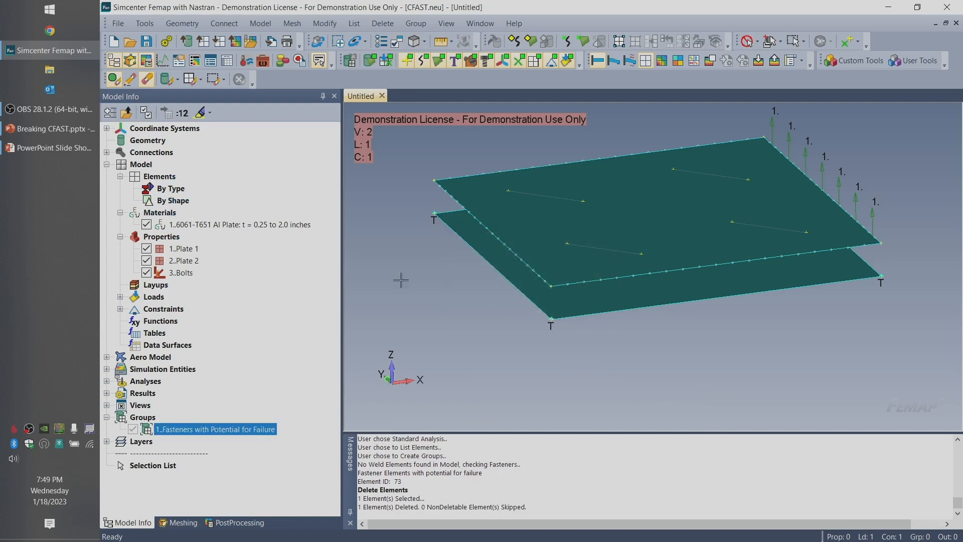
middle_drag(548, 393, 551, 354)
middle_drag(739, 319, 619, 360)
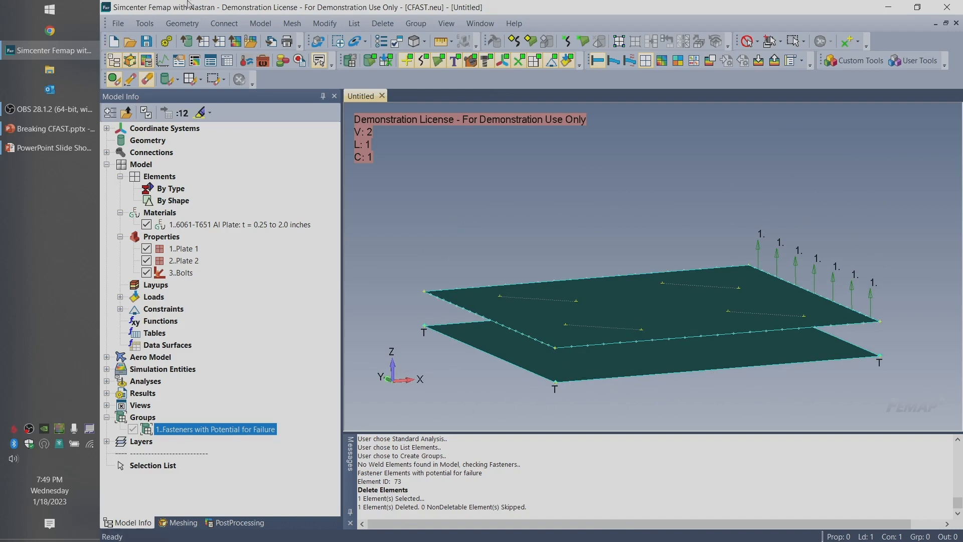
Switch to the PowerPoint slide show and advance to the In Review slide
click(32, 147)
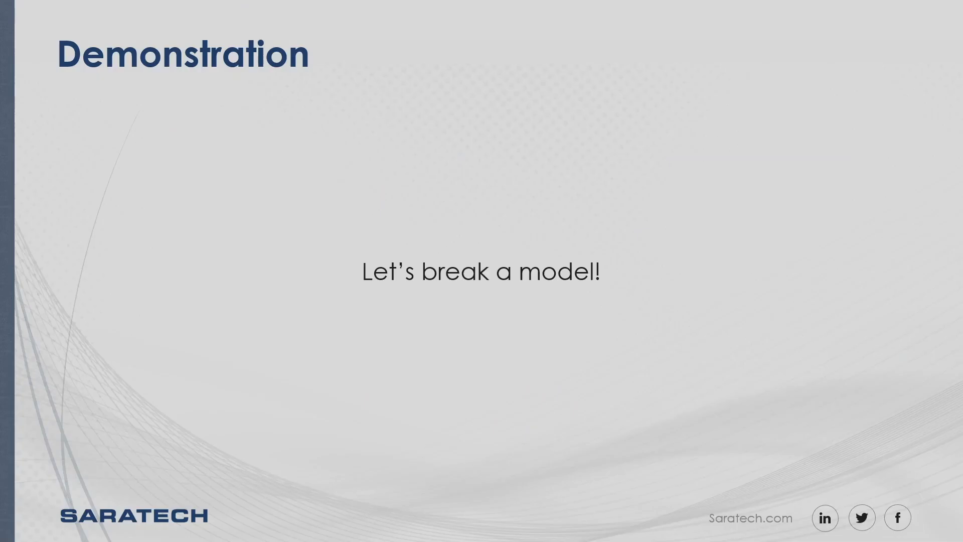
key(Right)
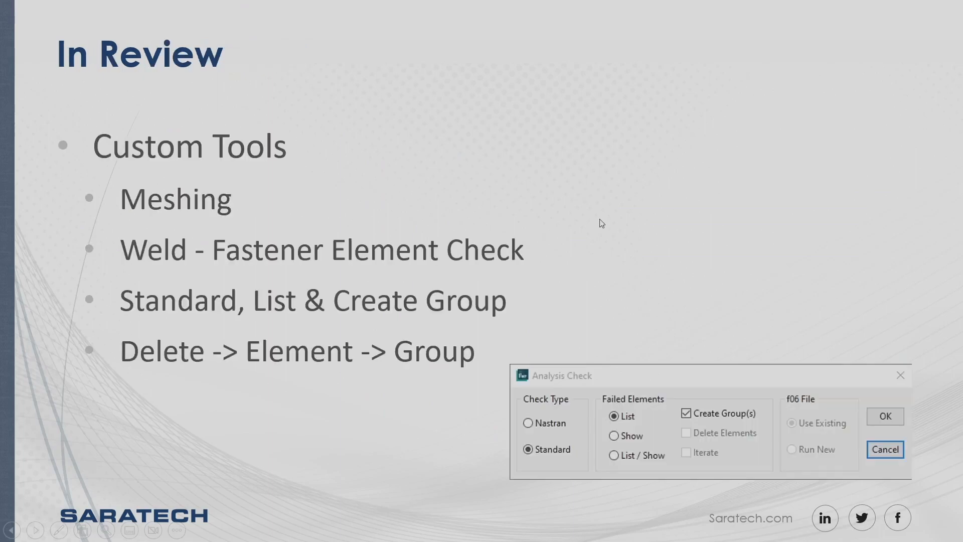